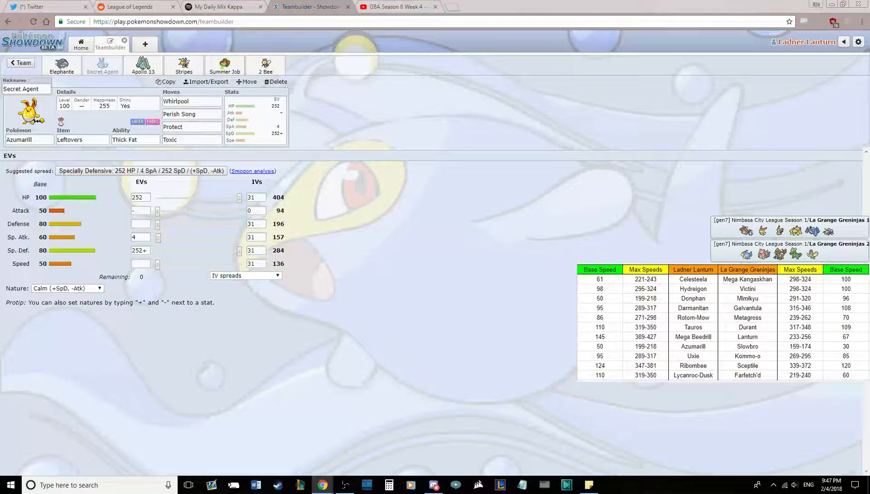
Replace Elephante the Donphan's Leftovers with a Rocky Helmet, keeping Sturdy as its ability
left_click(62, 66)
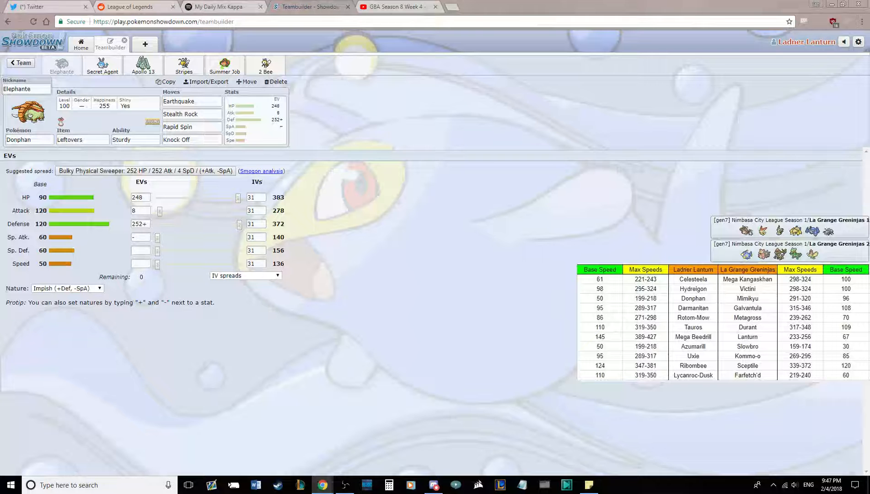
left_click(82, 140)
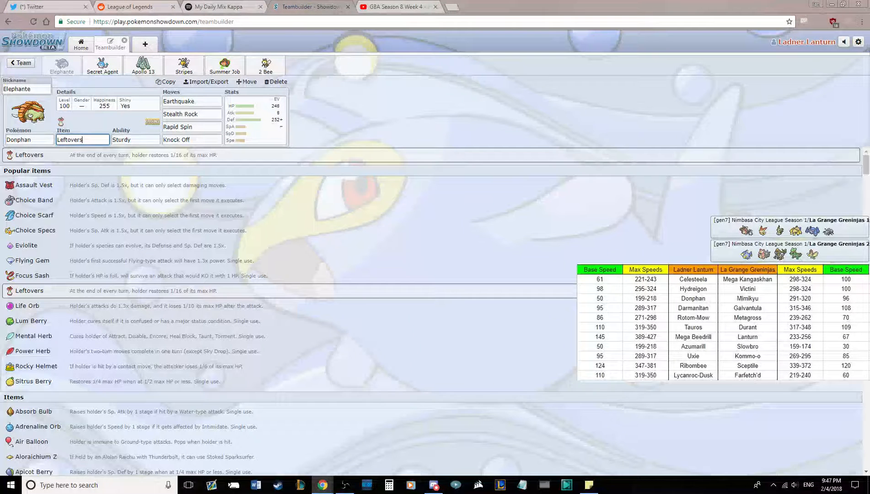
type("rocky")
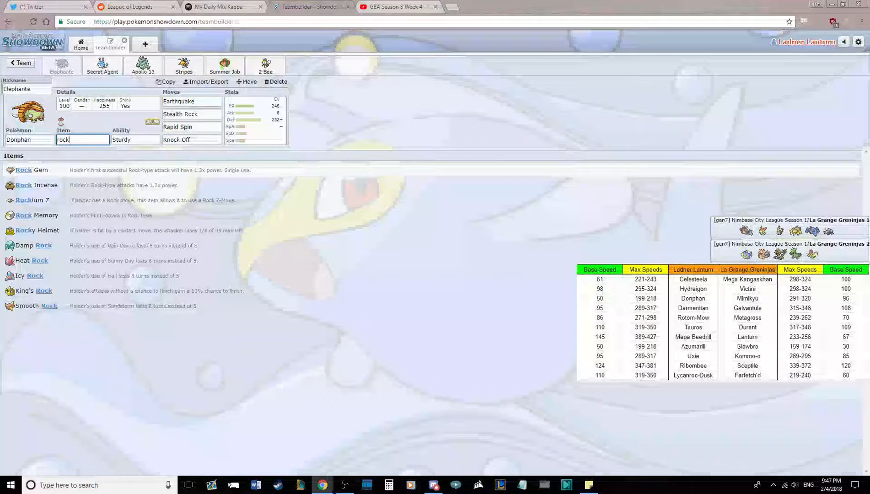
key("Return")
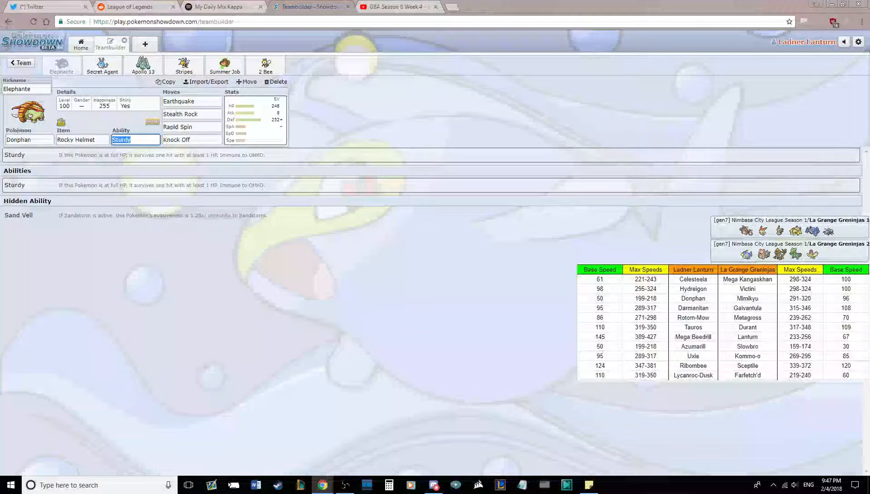
key("Return")
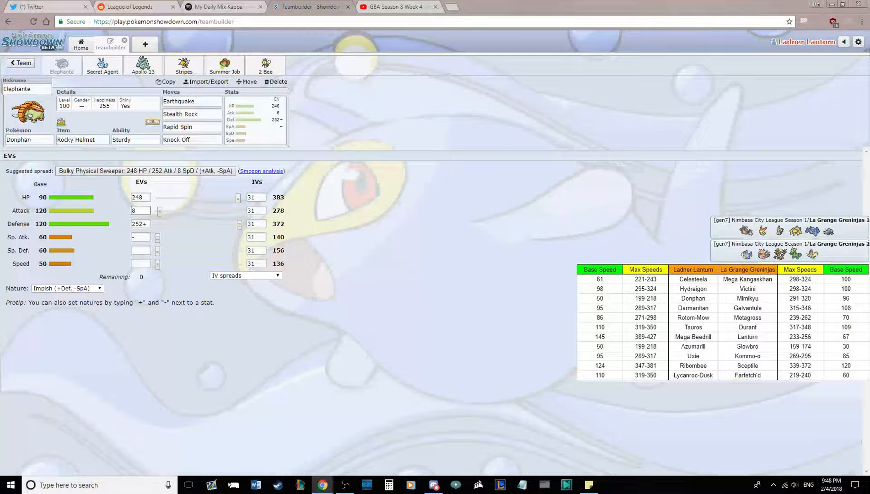
Set Secret Agent the Azumarill's ability to Sap Sipper and return to its EV spread
left_click(102, 66)
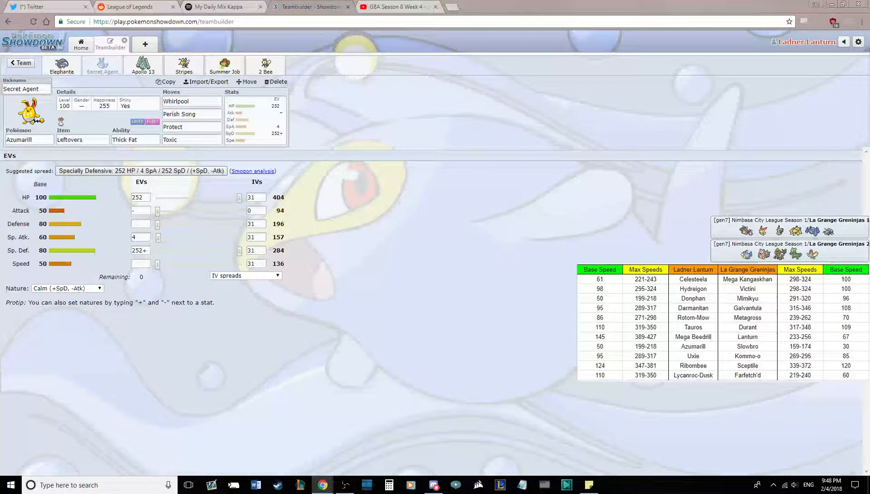
key("Tab")
left_click(134, 139)
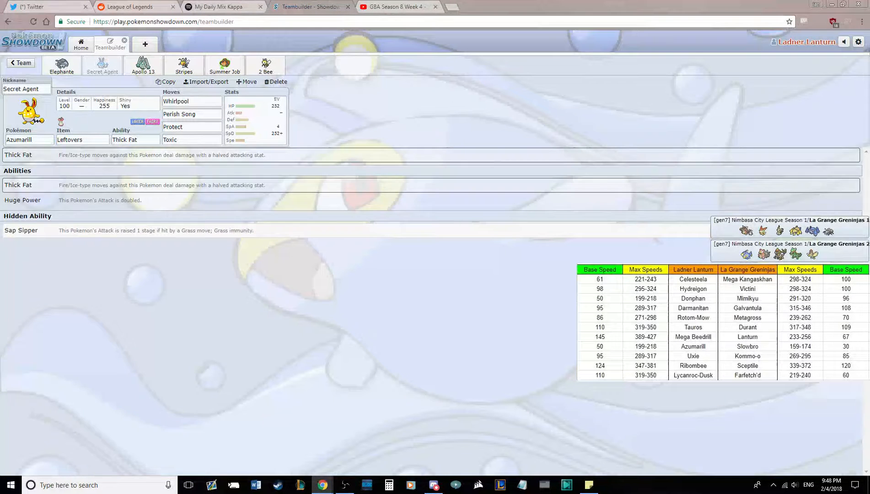
left_click(21, 230)
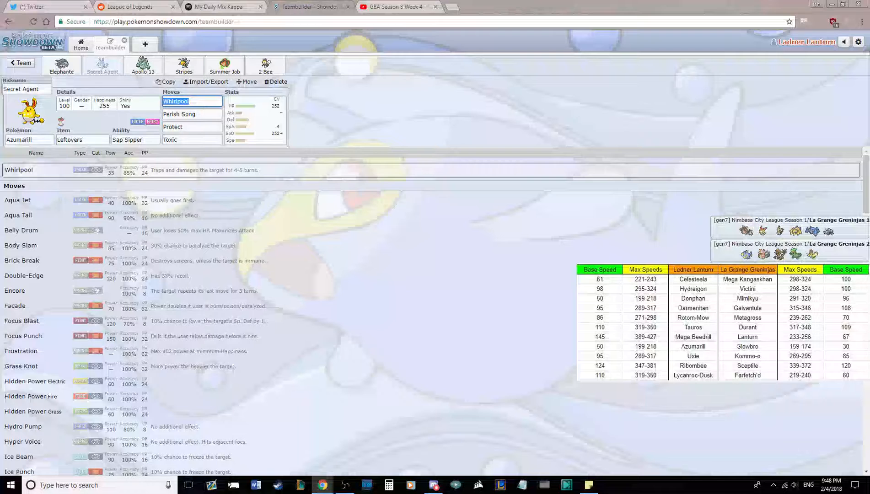
left_click(255, 123)
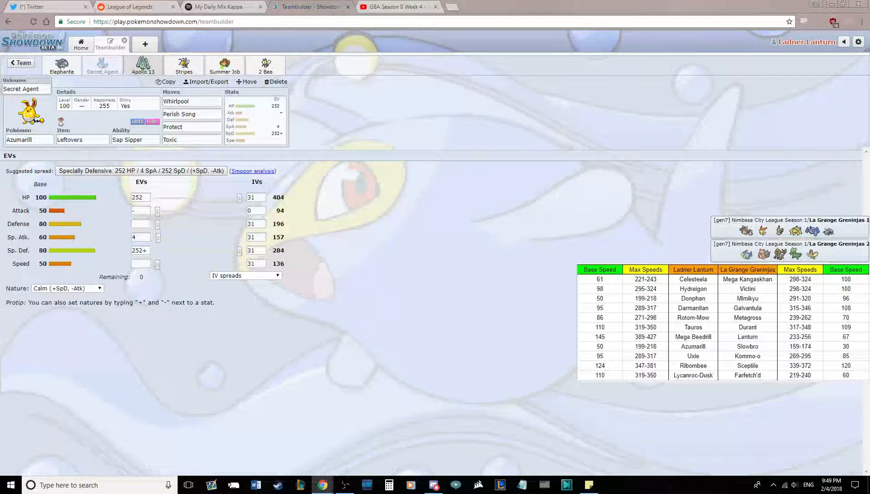
Show Apollo 13 the Celesteela's Choice Band, Beast Boost, Adamant attacking set
left_click(142, 66)
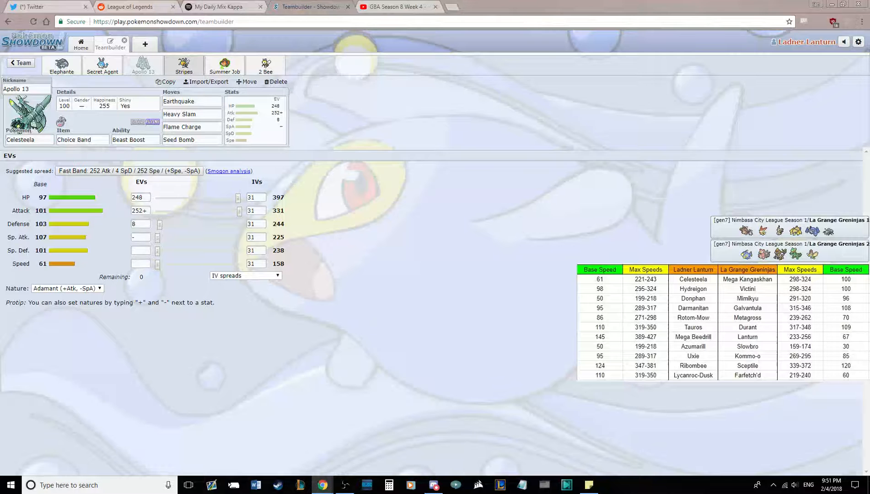
Confirm Fell Stinger as Stripes the Beedrill's fourth move and return to its EVs
left_click(183, 66)
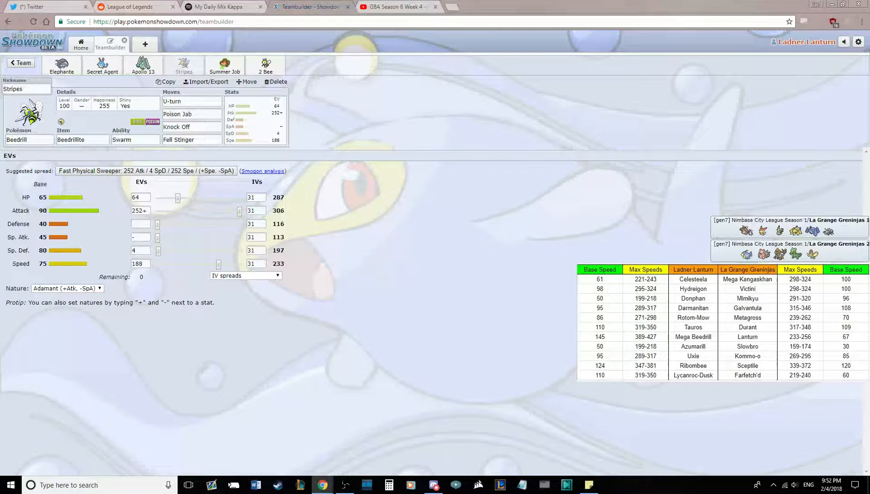
key("Tab")
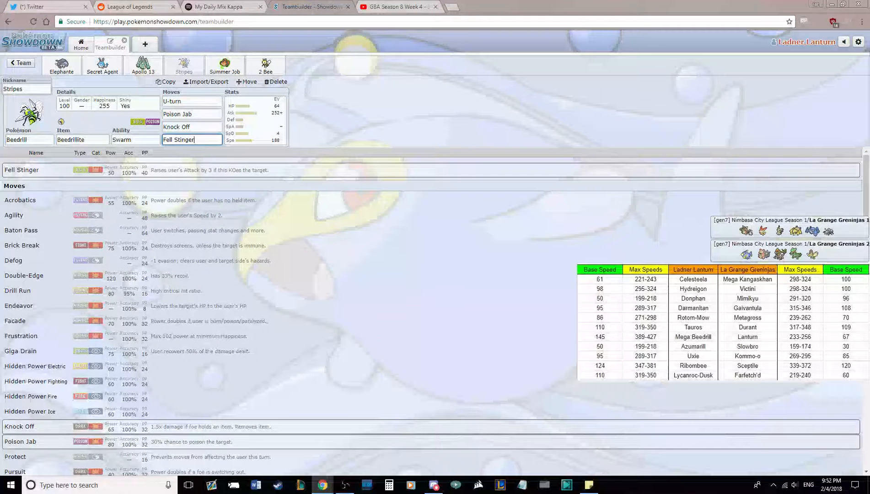
key("Tab")
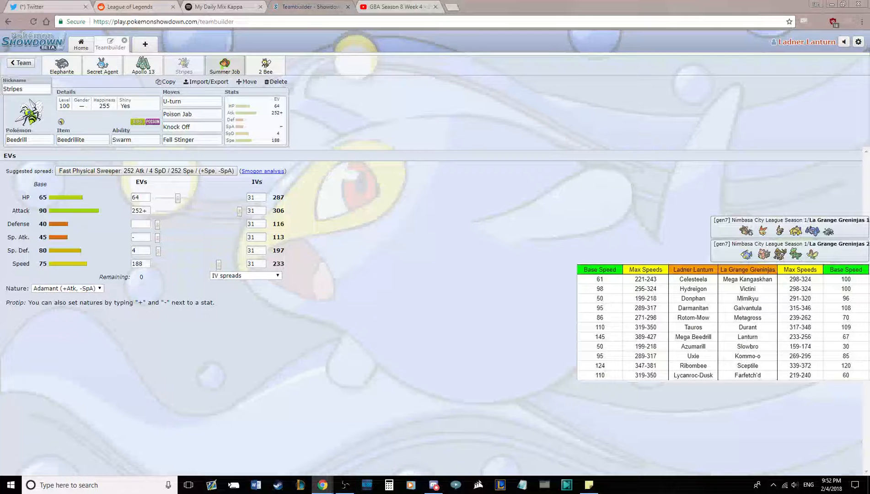
Show Summer Job the Rotom-Mow's Choice Scarf set with its Timid 252 SpA / 252 Spe spread
left_click(224, 66)
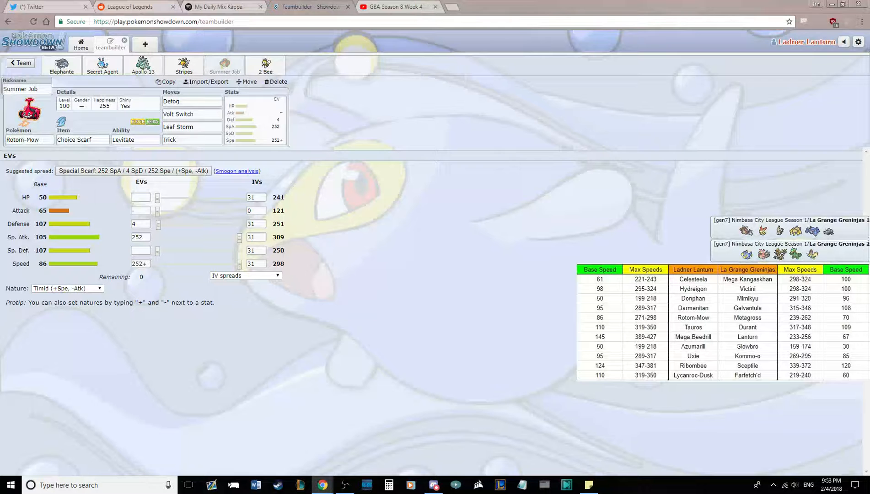
key("Tab")
Show 2 Bee the Ribombee's Fairium Z set and select its Shield Dust ability field
left_click(265, 66)
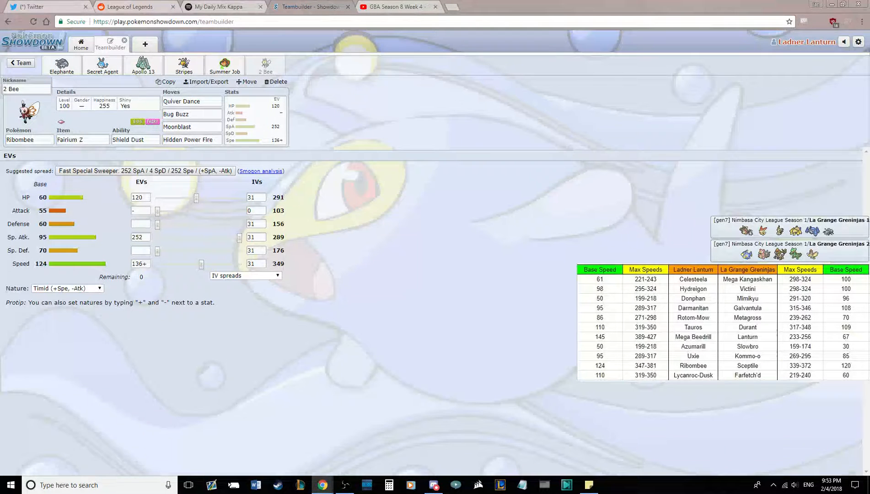
left_click(135, 140)
left_click(62, 65)
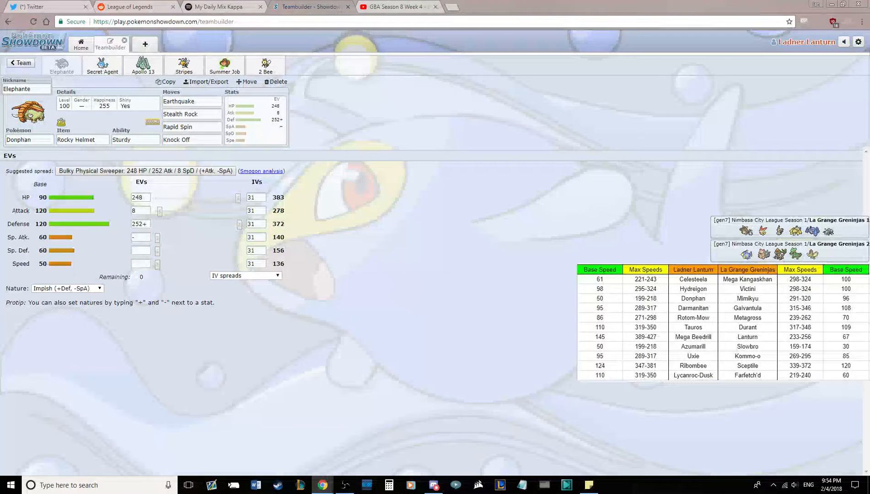
left_click(102, 66)
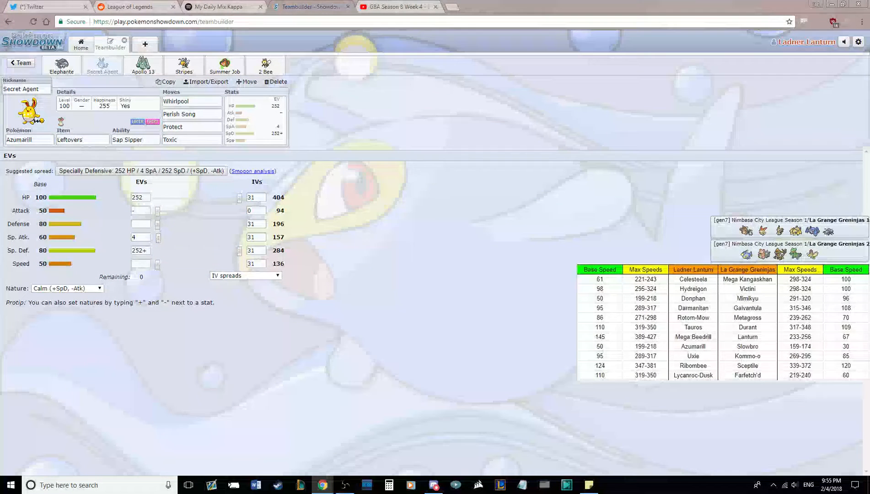
left_click(143, 66)
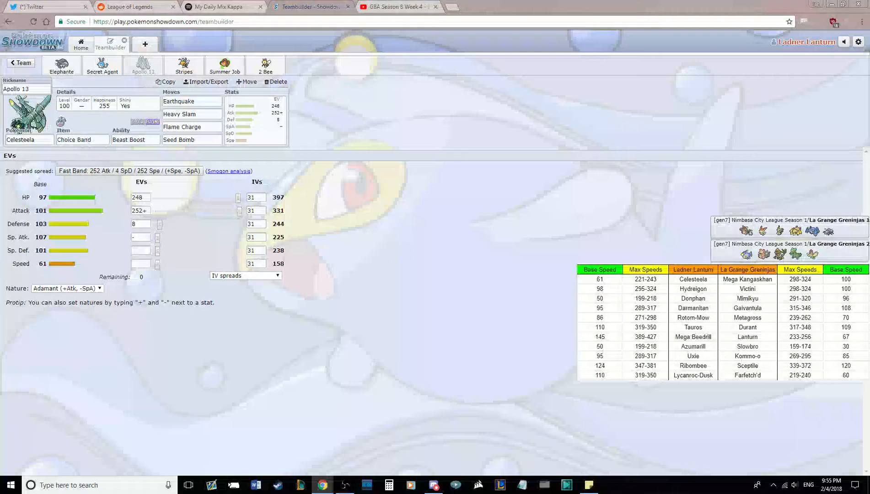
left_click(184, 66)
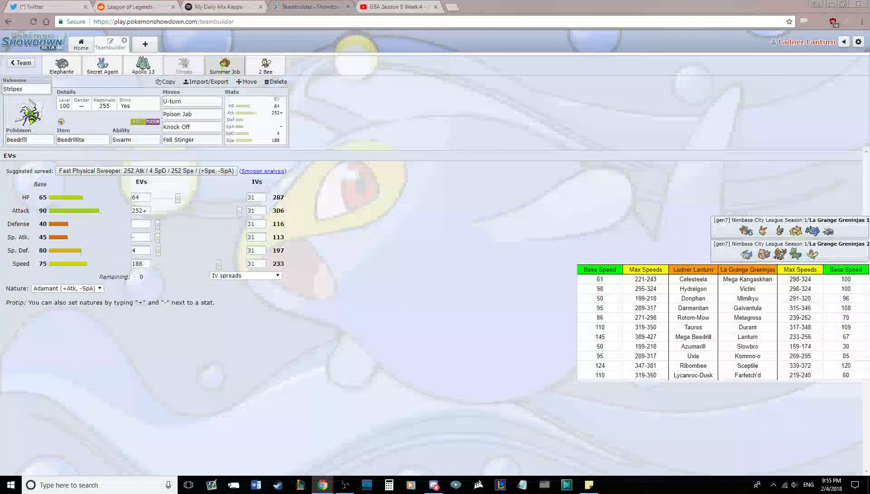
left_click(224, 66)
left_click(264, 66)
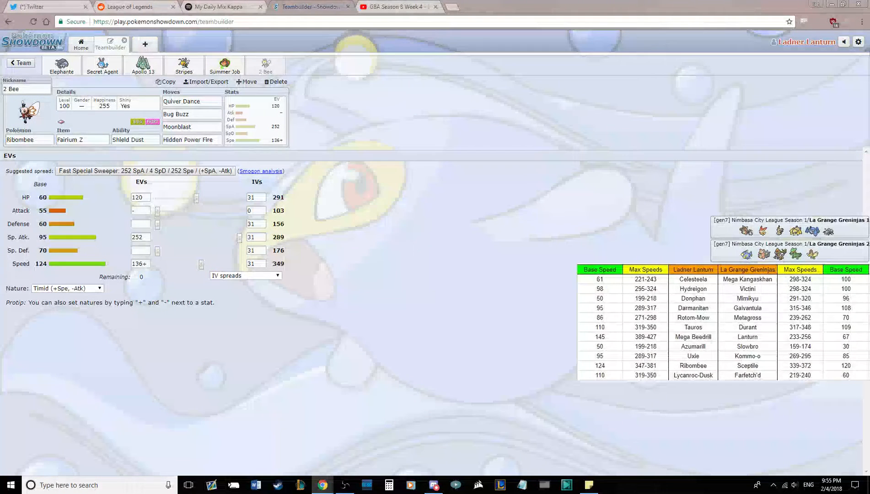